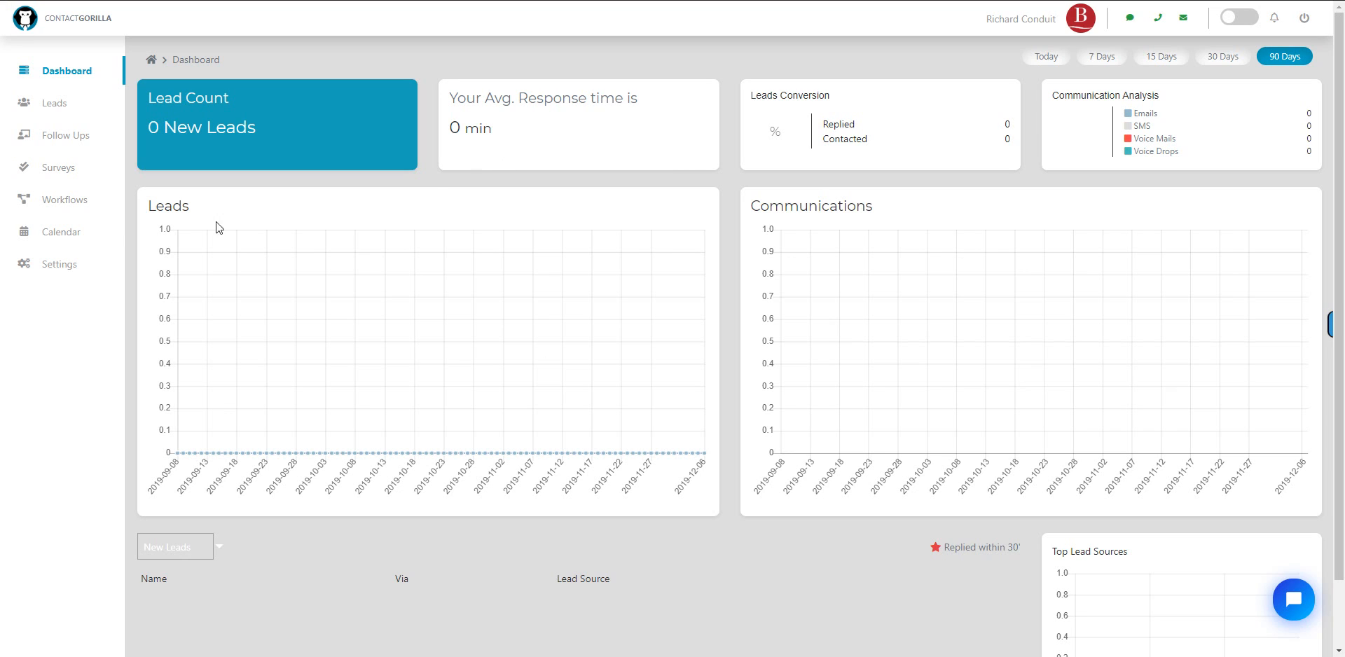
# Create a new workflow named "Test Workflow".
pyautogui.click(68, 202)
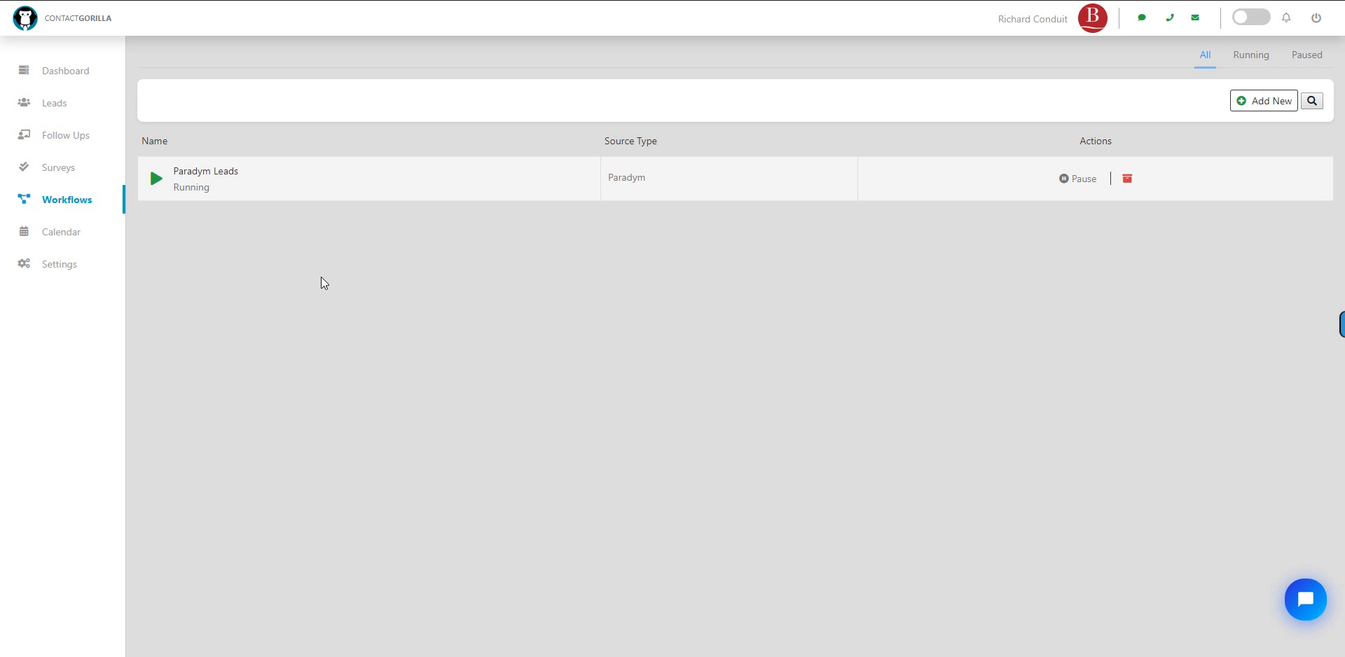
pyautogui.click(1265, 105)
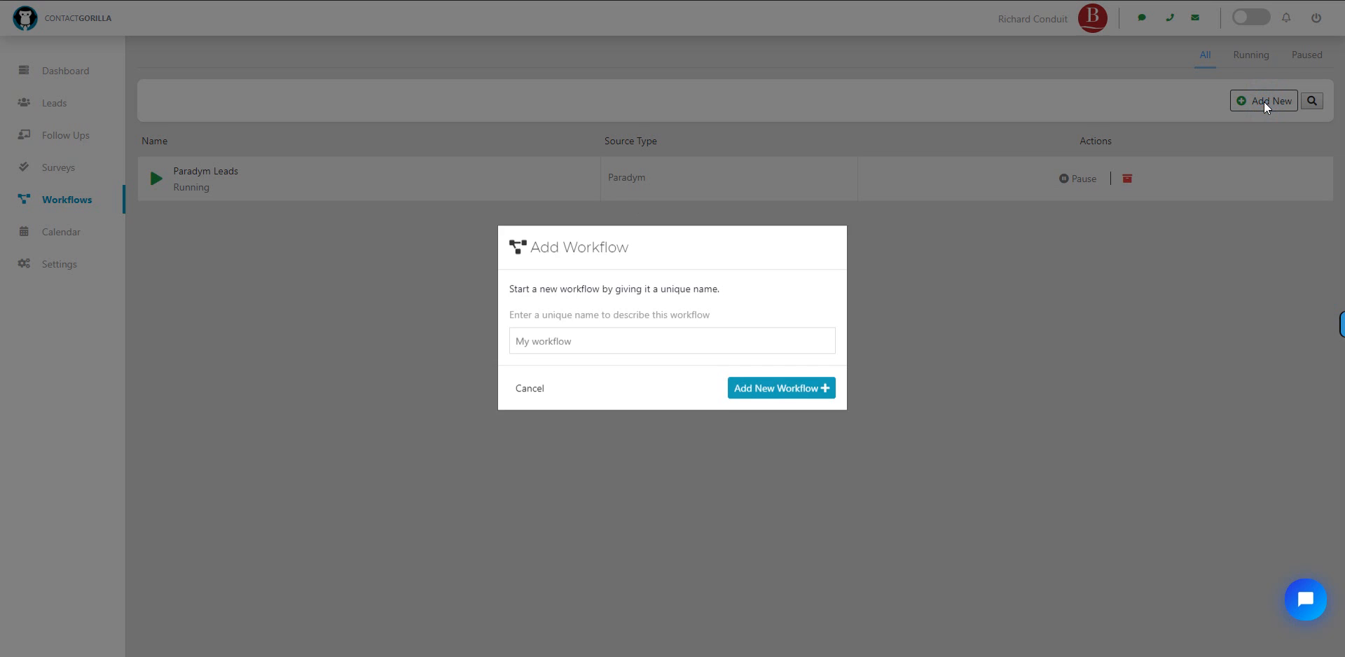
pyautogui.click(644, 351)
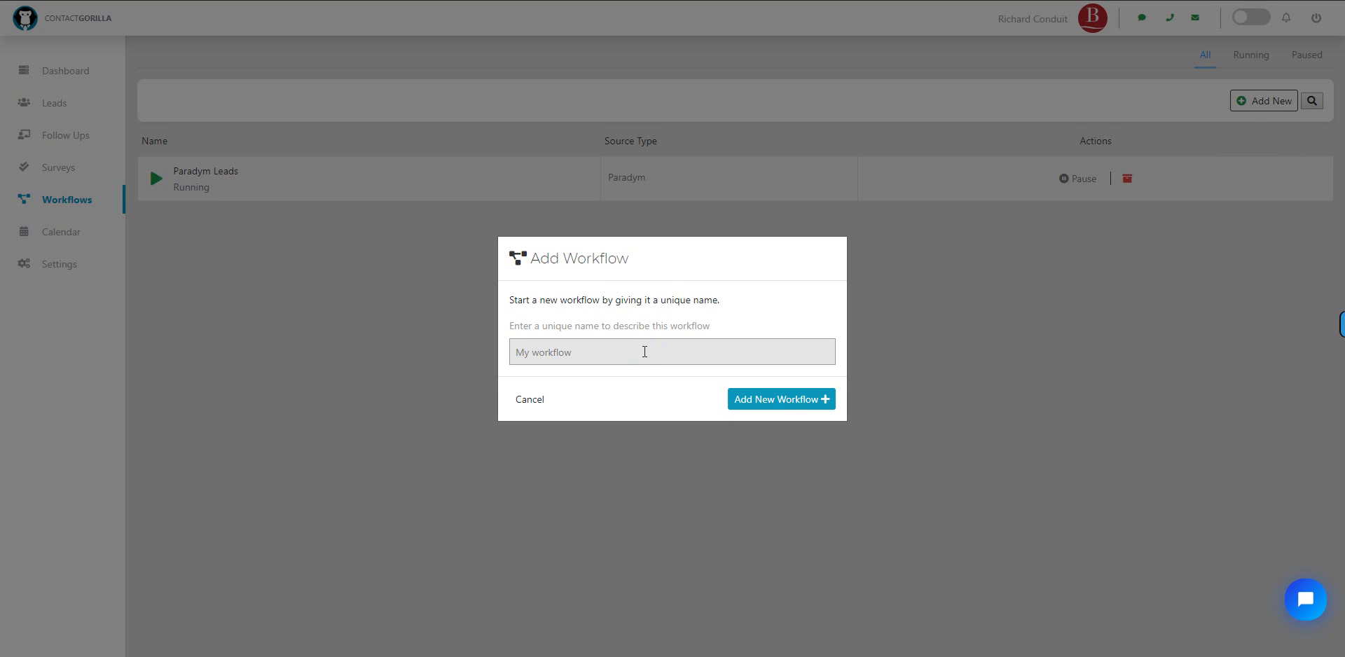
pyautogui.write('Test Workfloe')
pyautogui.press('BackSpace')
pyautogui.write('w')
pyautogui.click(790, 404)
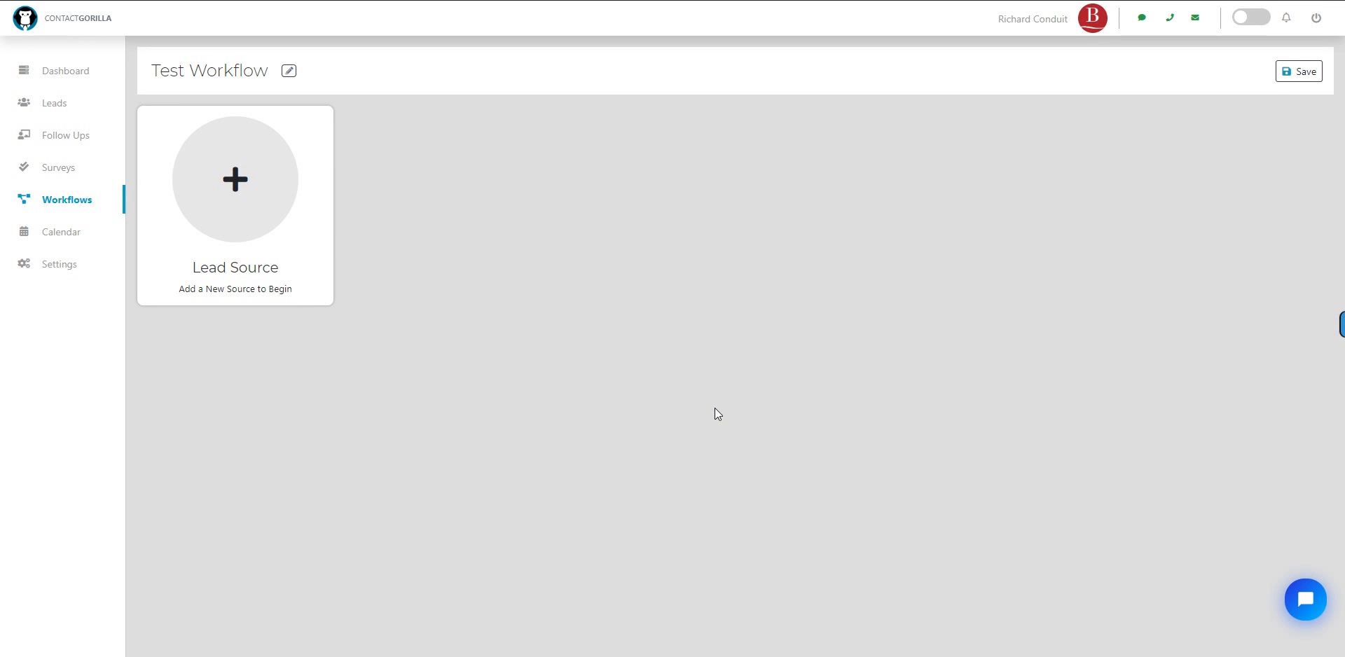
# Add Test Survey as the workflow's Contact Gorilla Survey lead source and leave the rule off so all leads proceed.
pyautogui.click(236, 184)
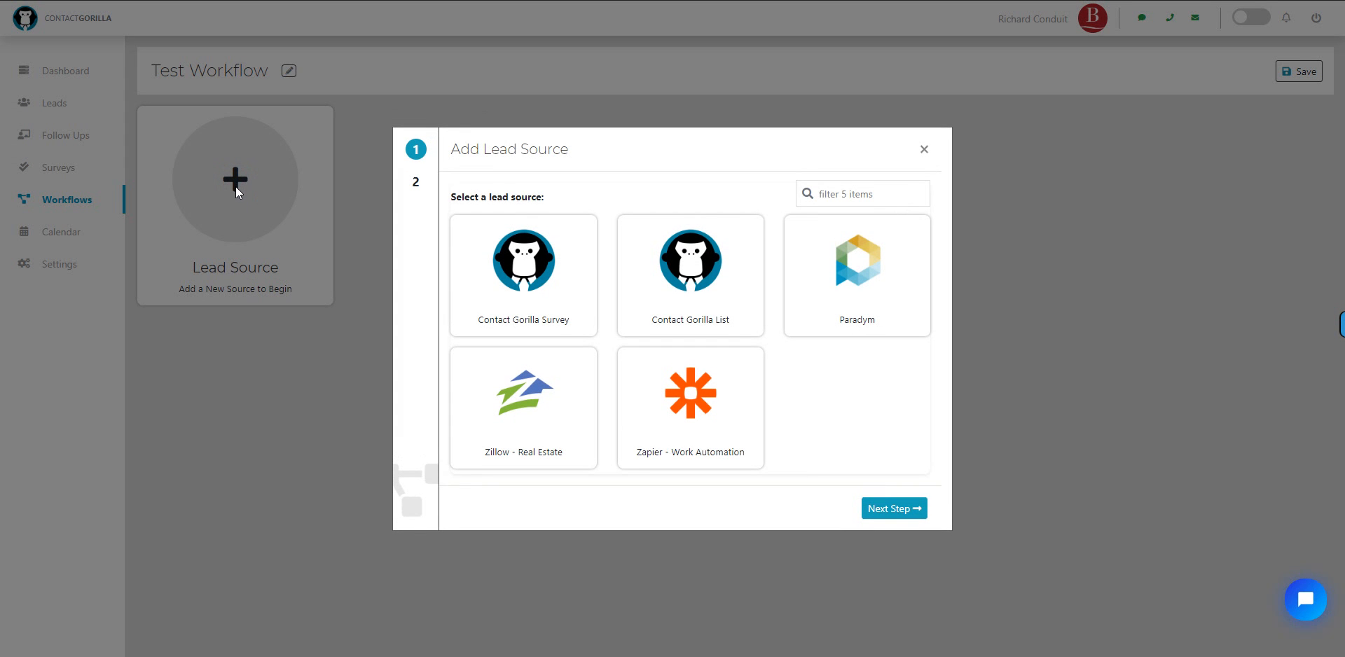
pyautogui.click(535, 277)
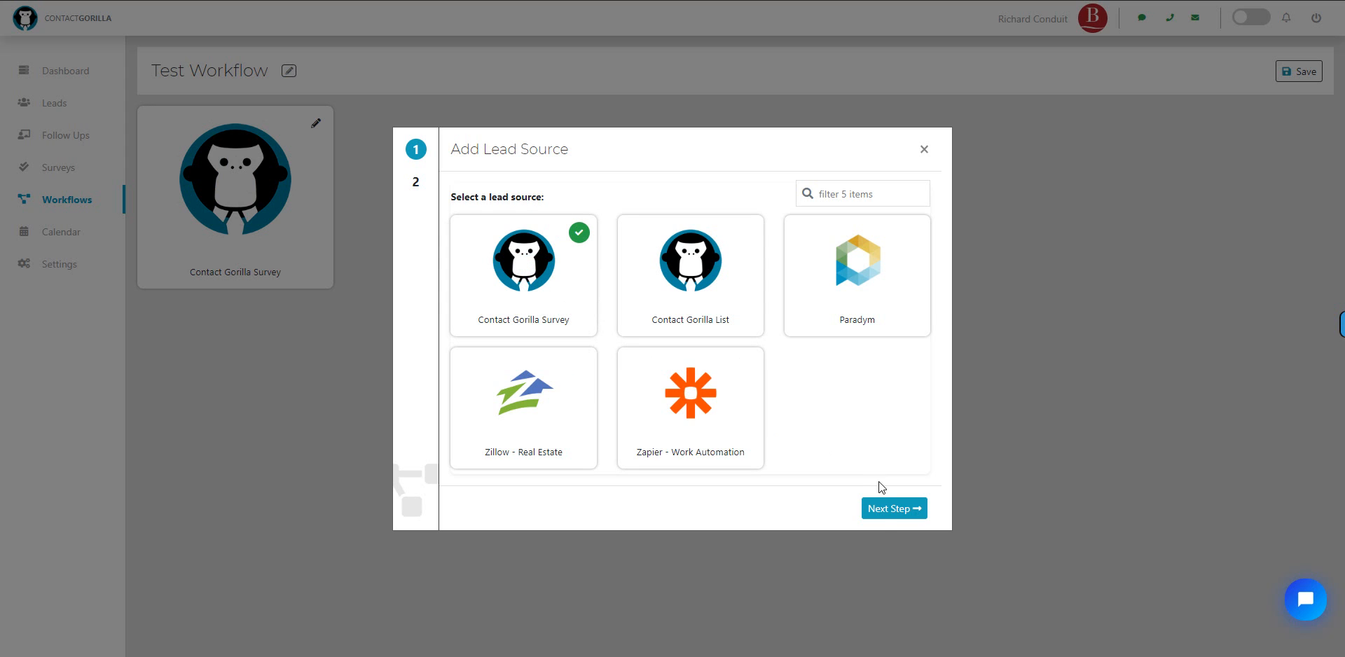
pyautogui.click(887, 516)
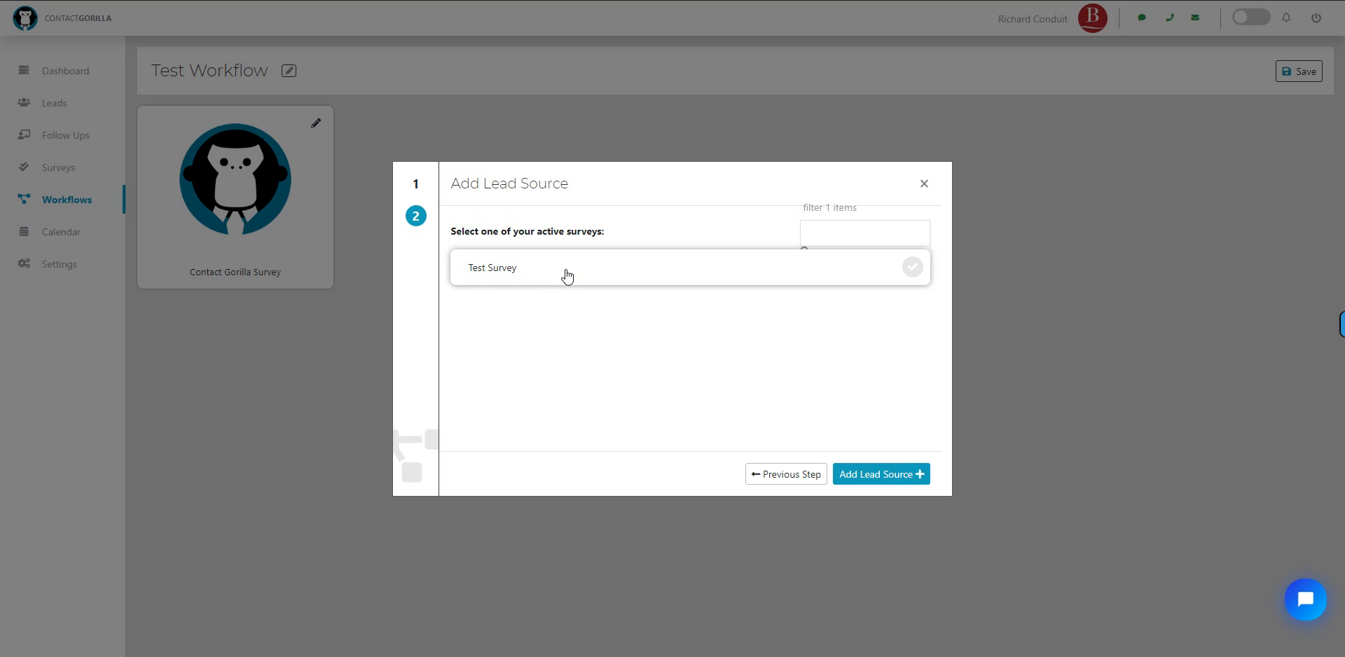
pyautogui.click(599, 273)
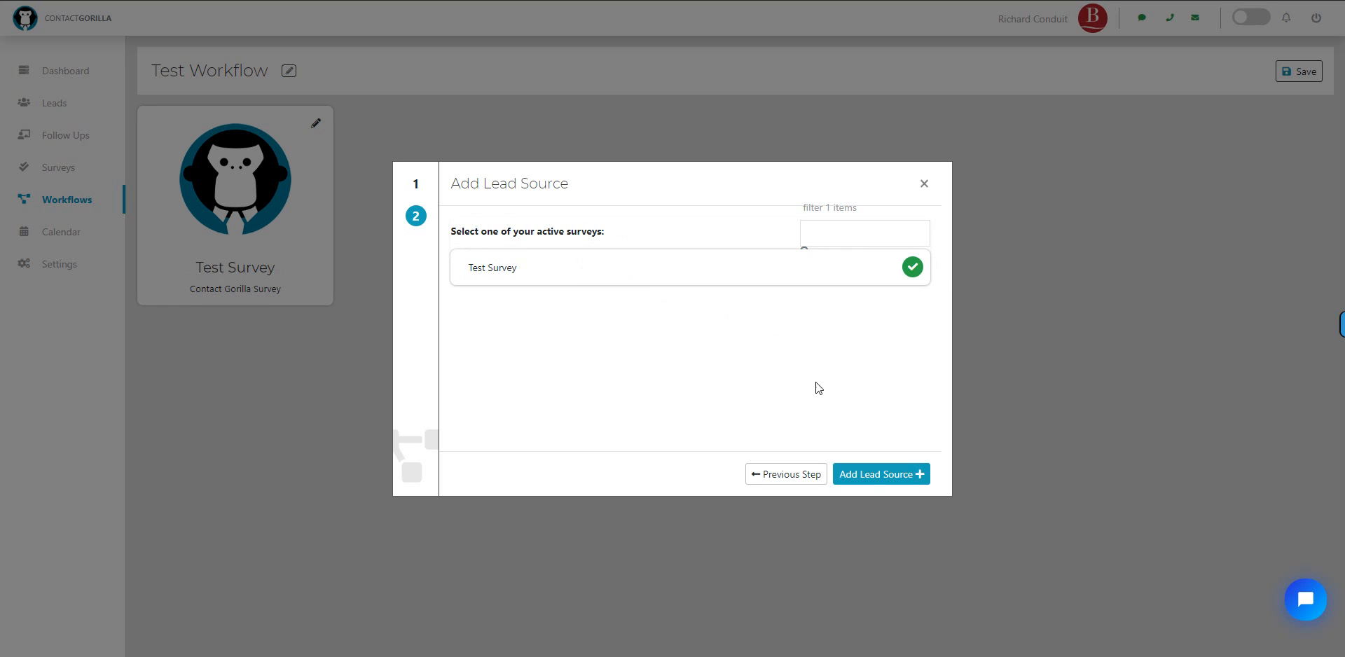
pyautogui.click(872, 476)
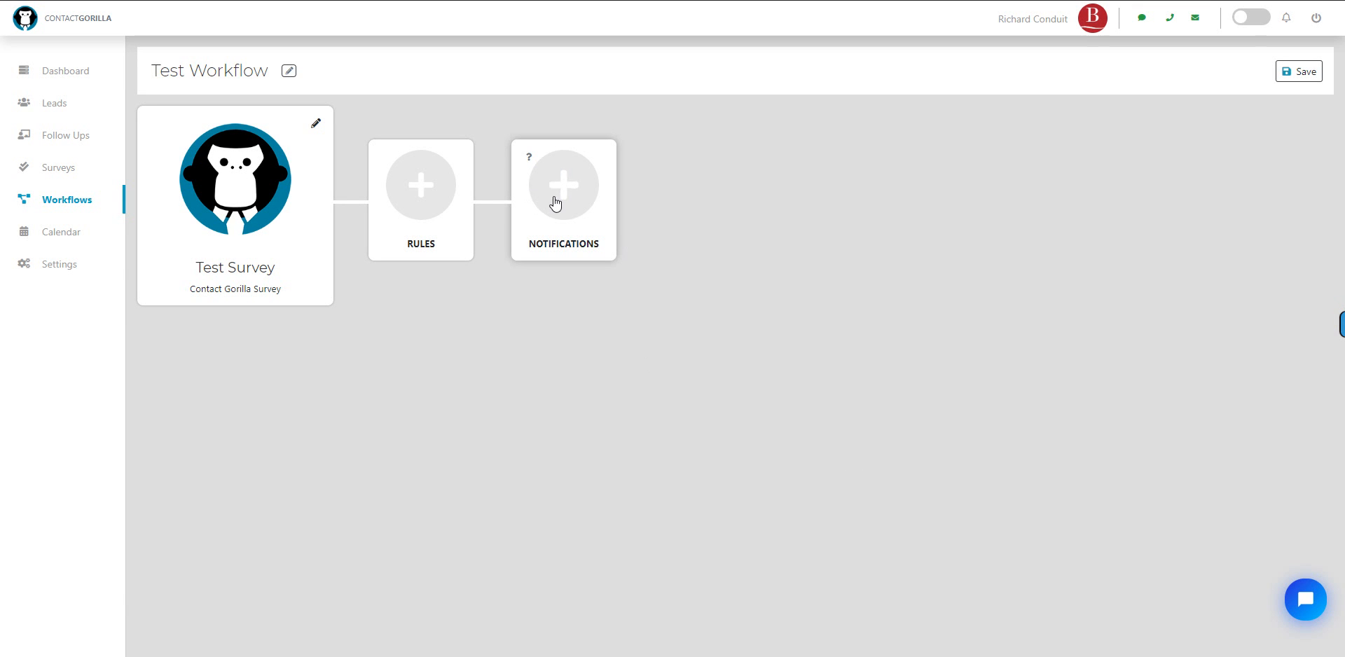
pyautogui.click(421, 190)
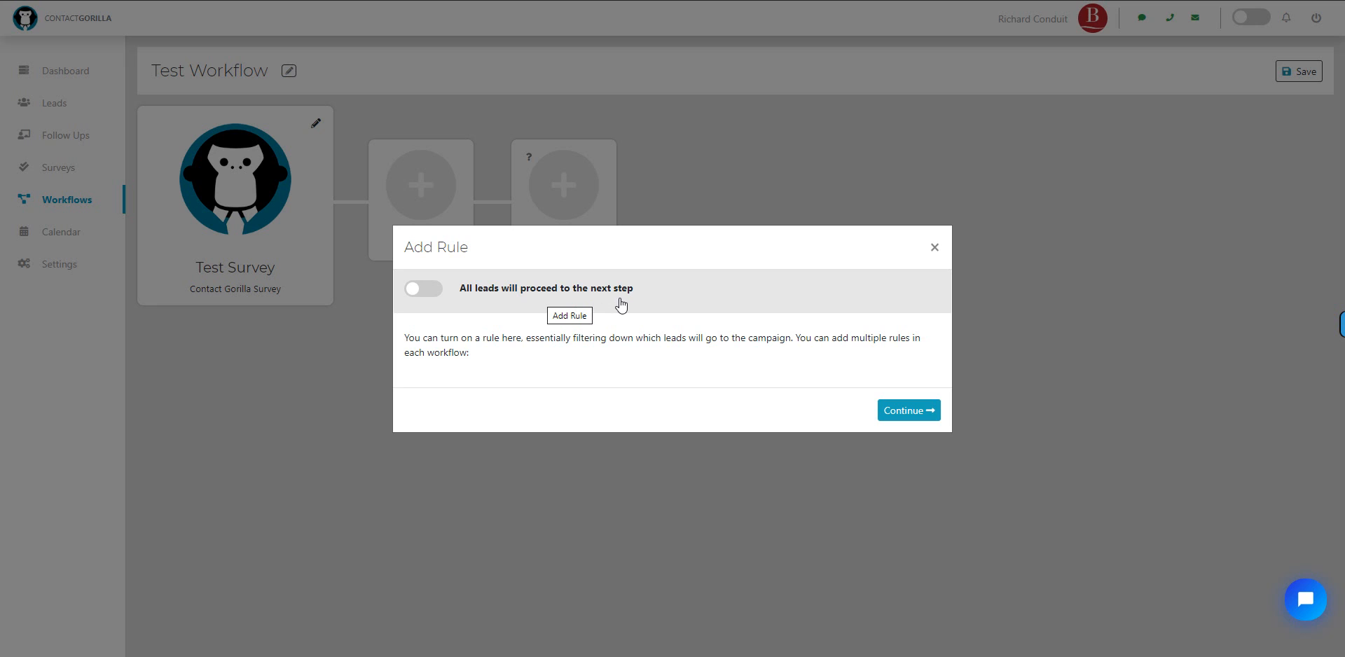
pyautogui.click(898, 412)
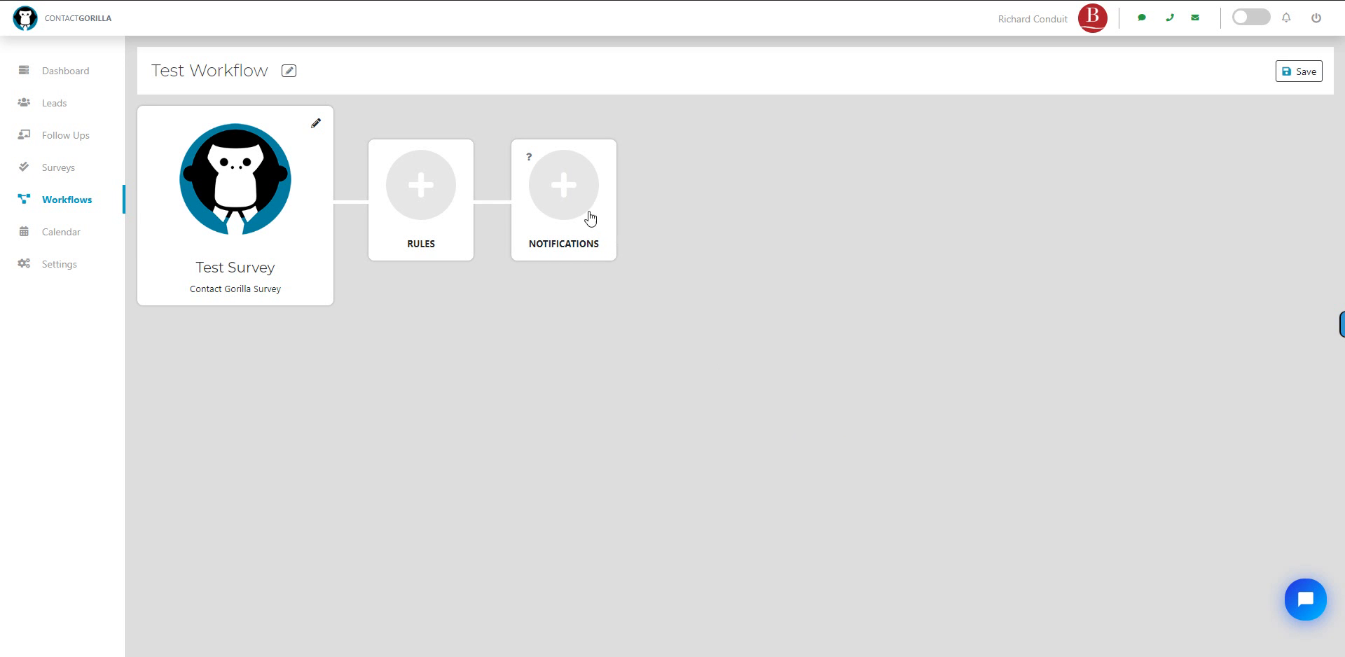
# Set up direct notifications by email and SMS, without instant live call, for the step preceding the follow-up sequence.
pyautogui.click(560, 189)
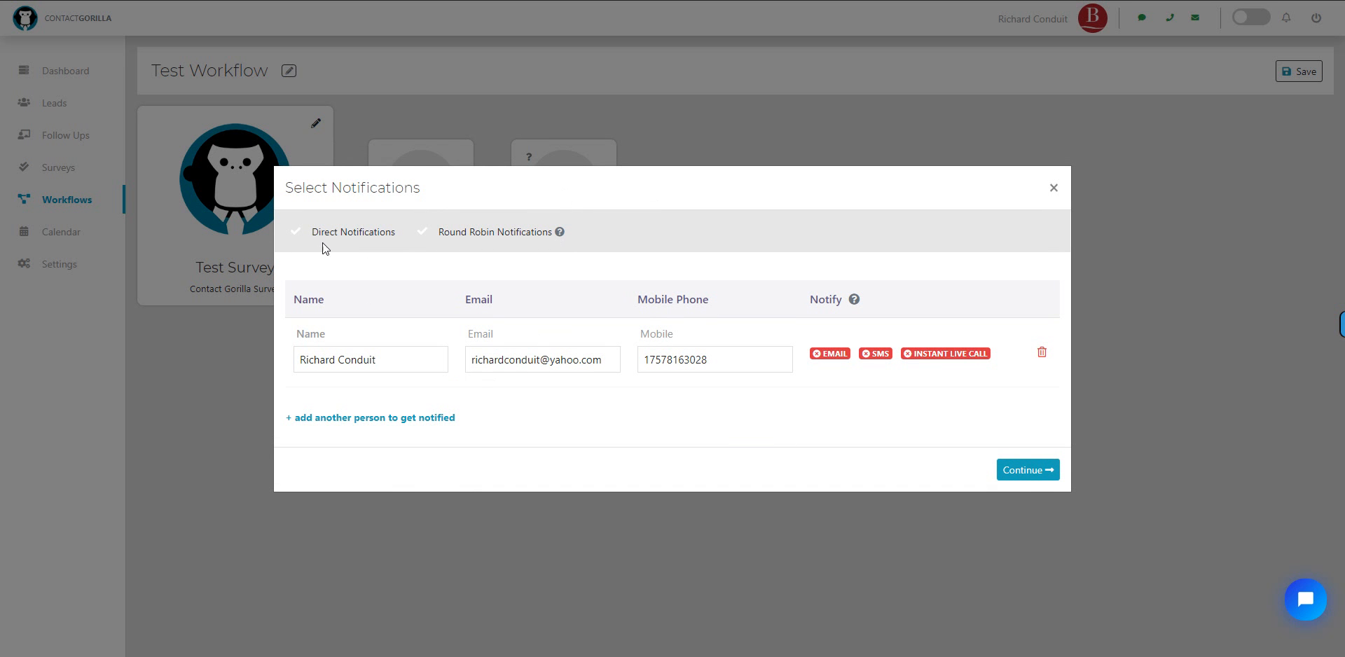
pyautogui.click(302, 232)
pyautogui.click(828, 355)
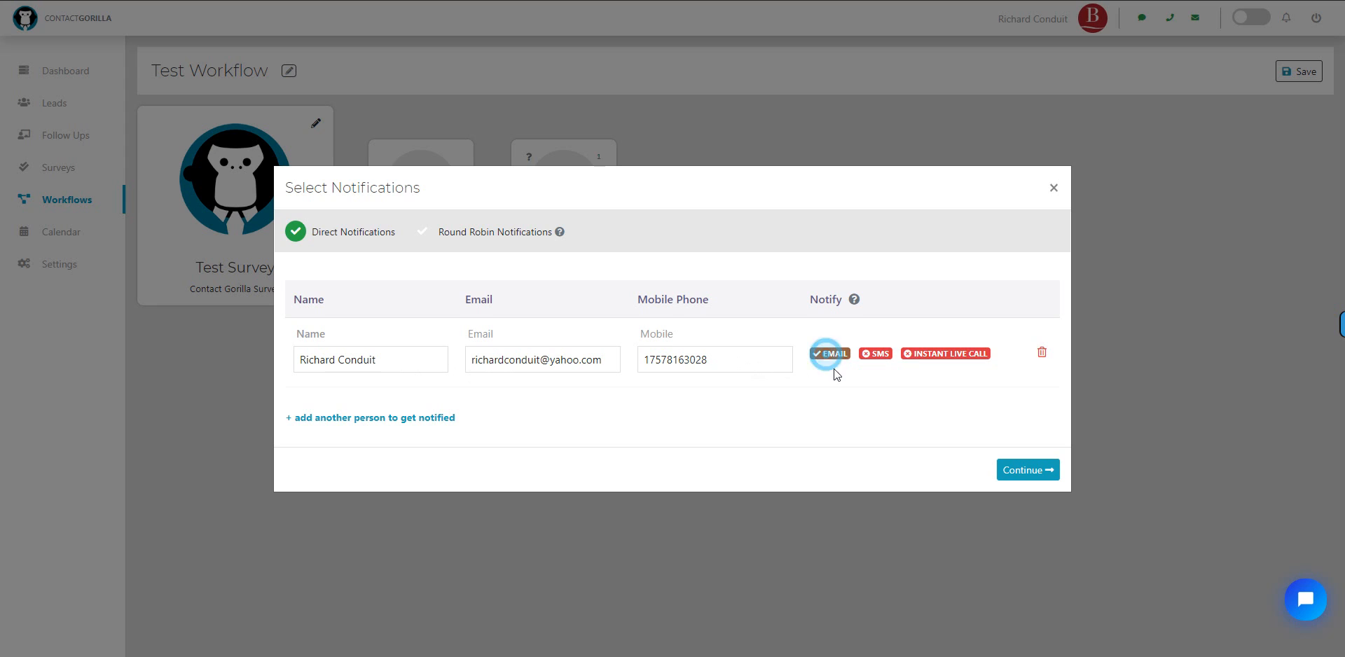
pyautogui.click(877, 353)
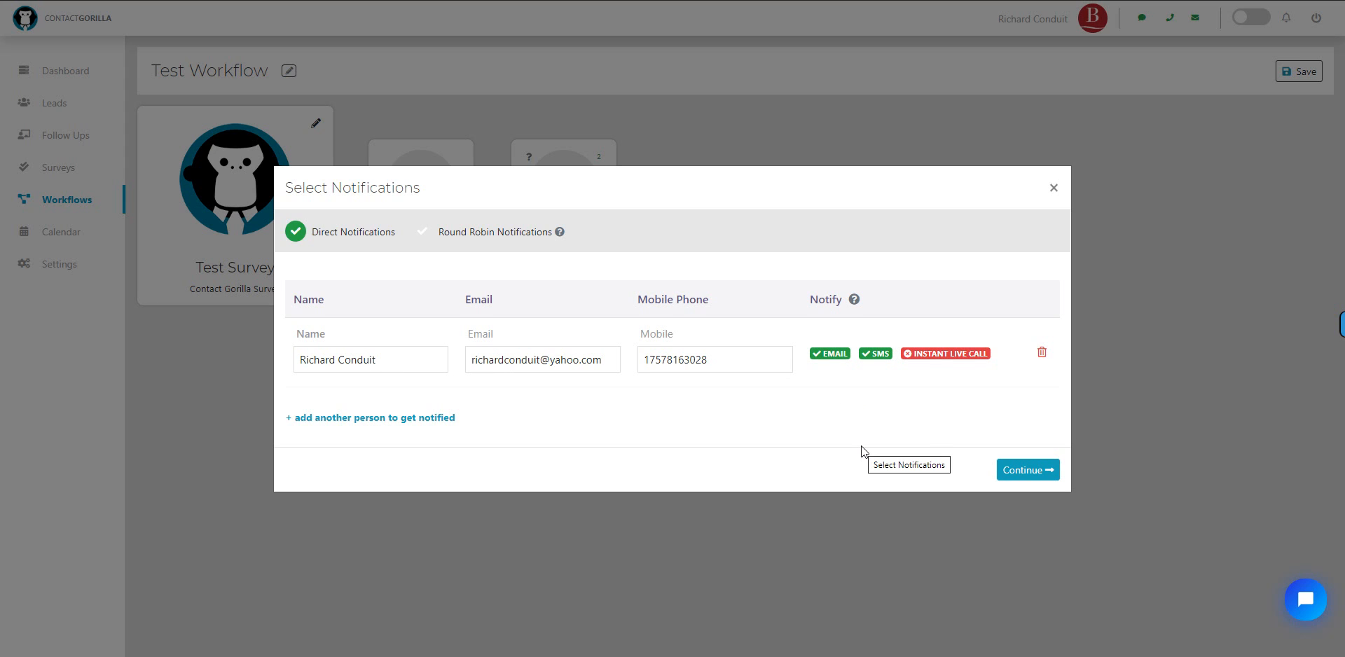
pyautogui.click(913, 356)
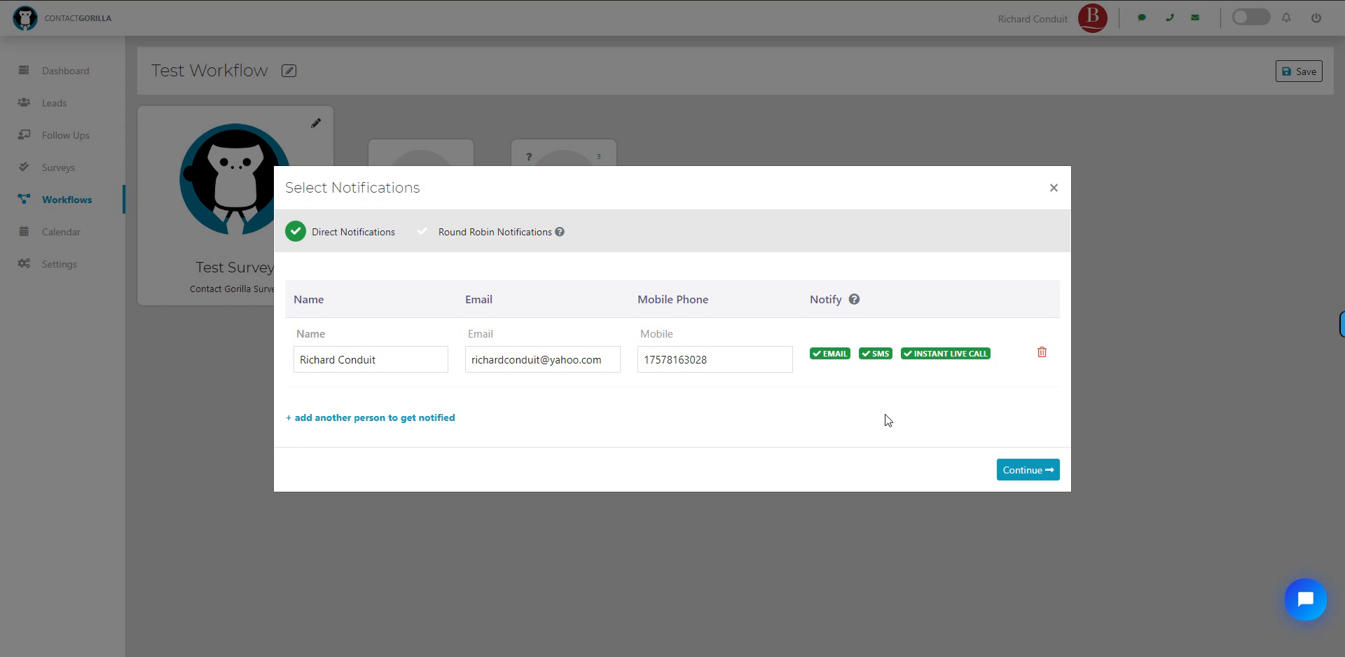
pyautogui.click(937, 355)
pyautogui.click(1018, 479)
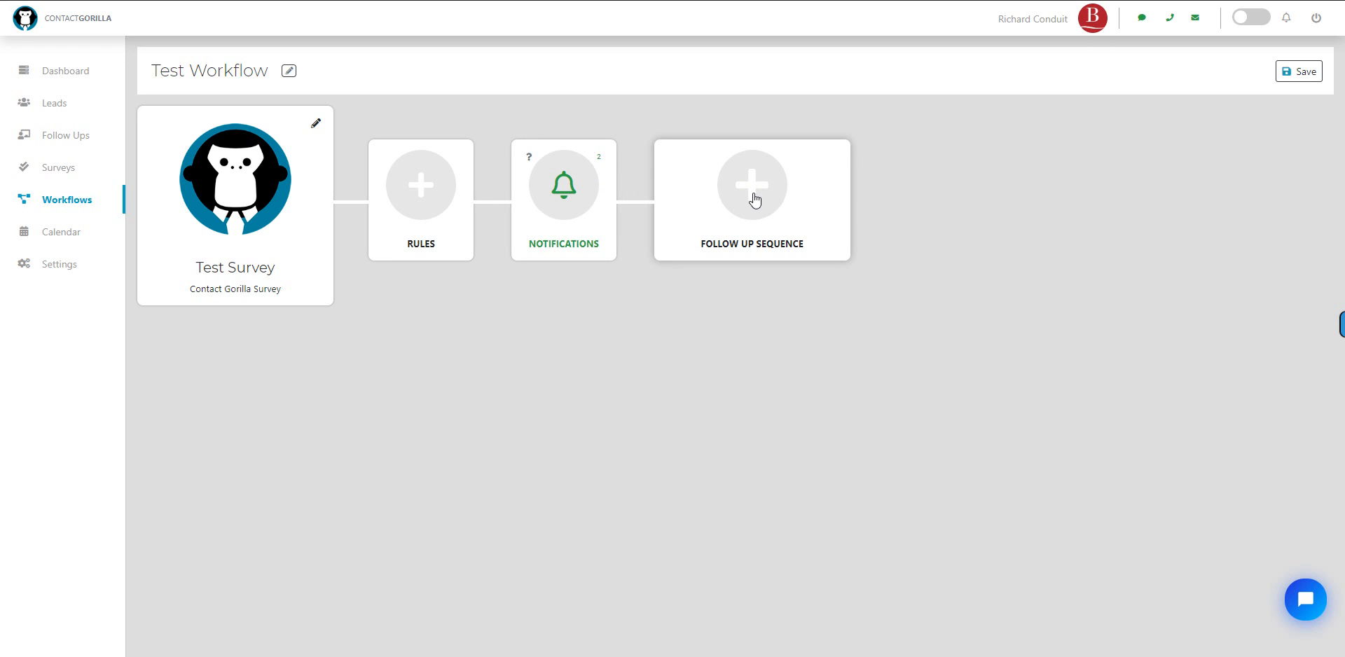
# Assign Test Follow Up as the workflow's follow-up sequence.
pyautogui.click(754, 216)
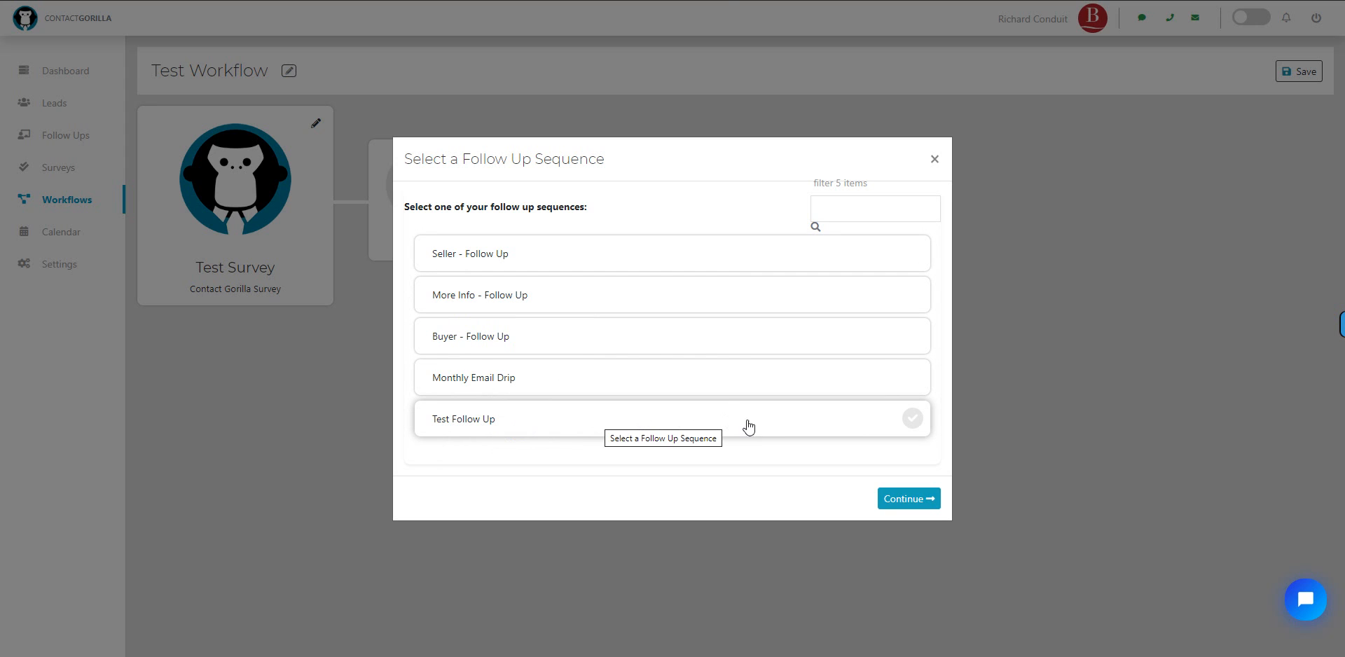
pyautogui.click(771, 426)
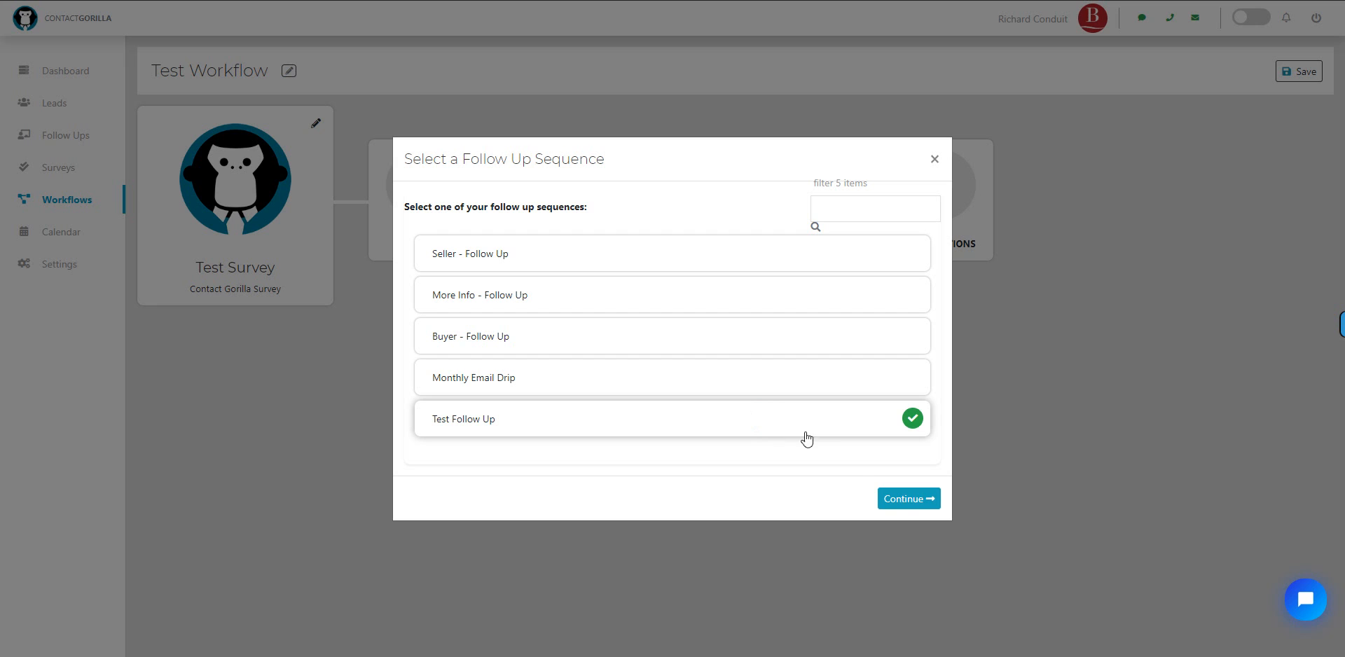
pyautogui.click(912, 502)
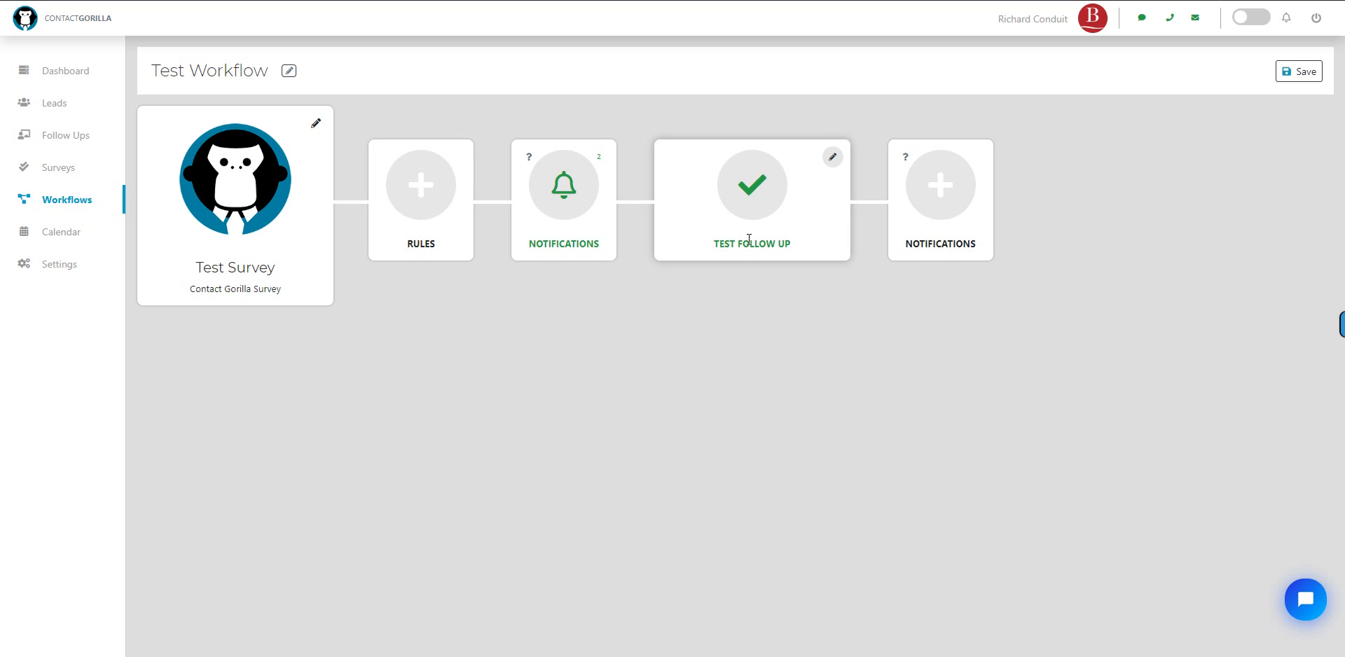
# Set up direct notifications by SMS only for the step after the Test Follow Up sequence.
pyautogui.click(945, 208)
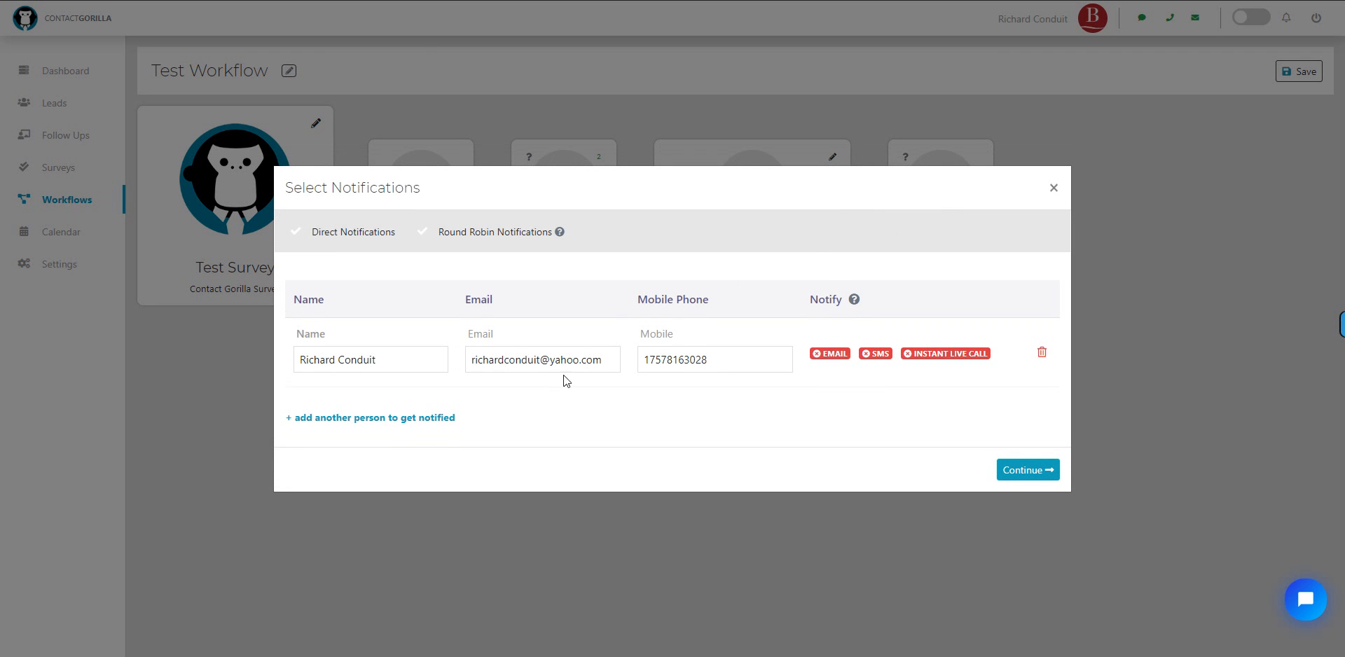
pyautogui.click(316, 233)
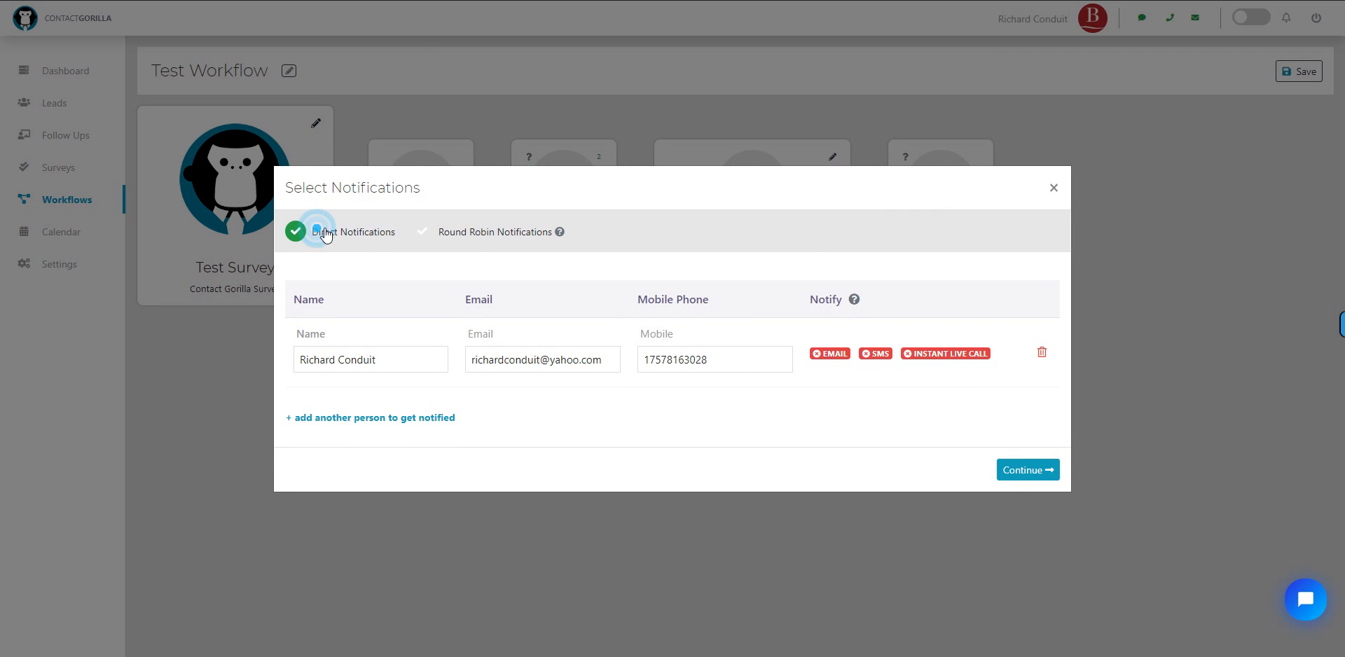
pyautogui.click(832, 360)
pyautogui.click(875, 357)
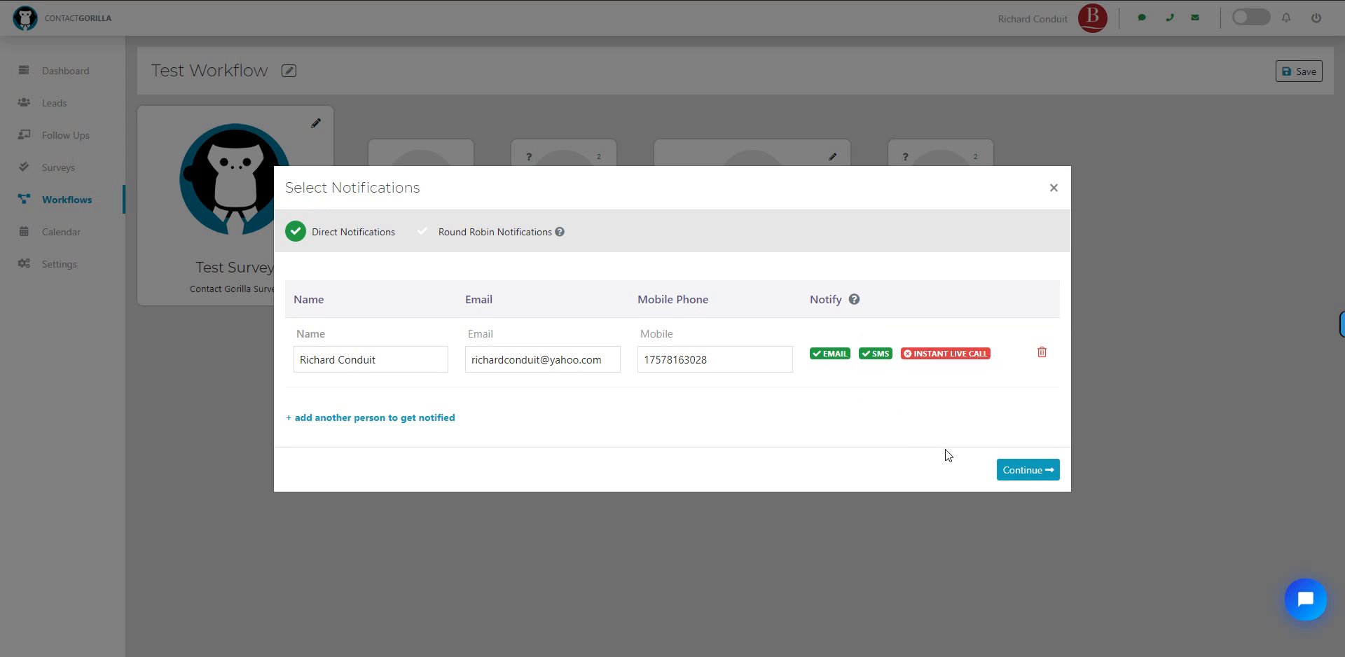
pyautogui.click(832, 357)
pyautogui.click(1023, 470)
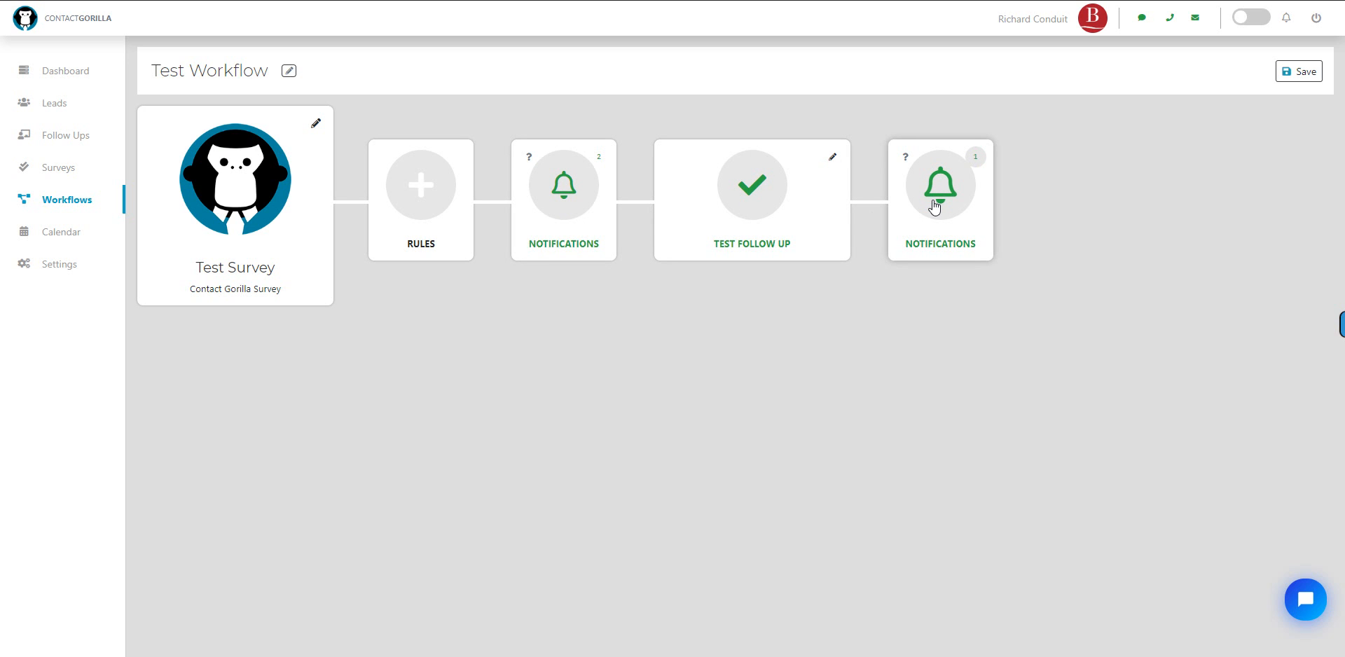
# Save the workflow and start Test Workflow from the workflow list.
pyautogui.click(1303, 71)
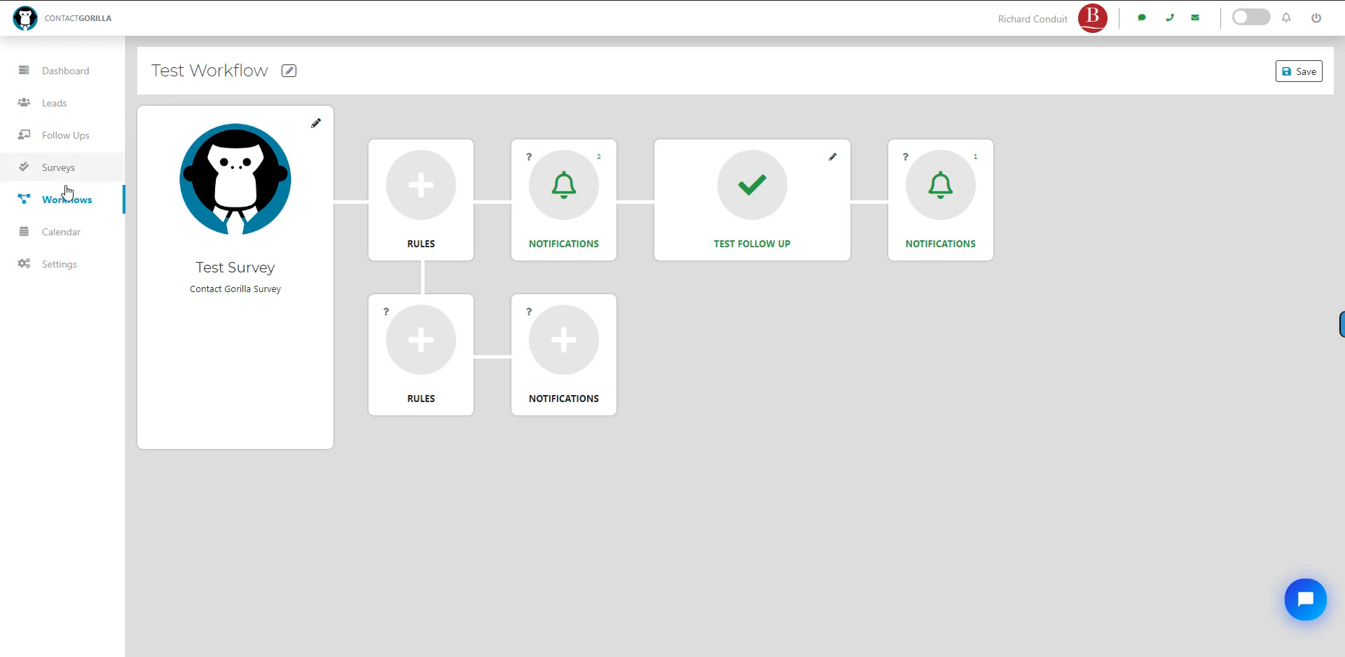
pyautogui.click(63, 198)
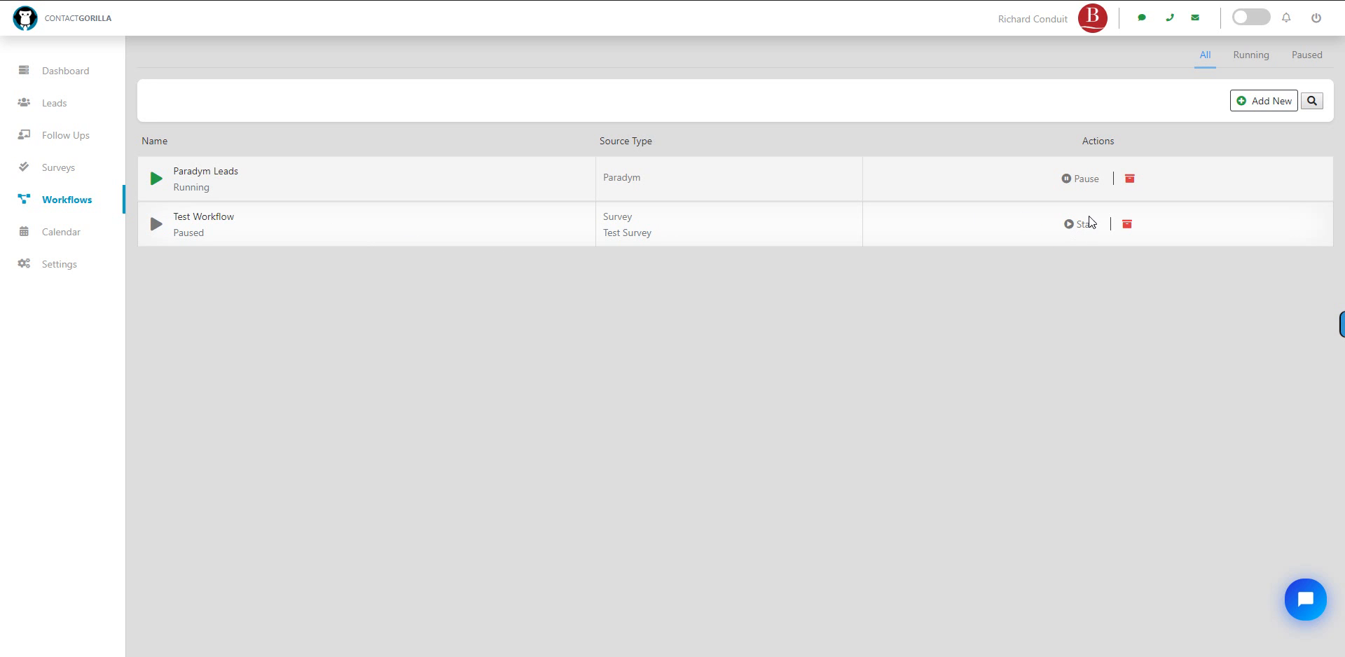
pyautogui.click(1070, 226)
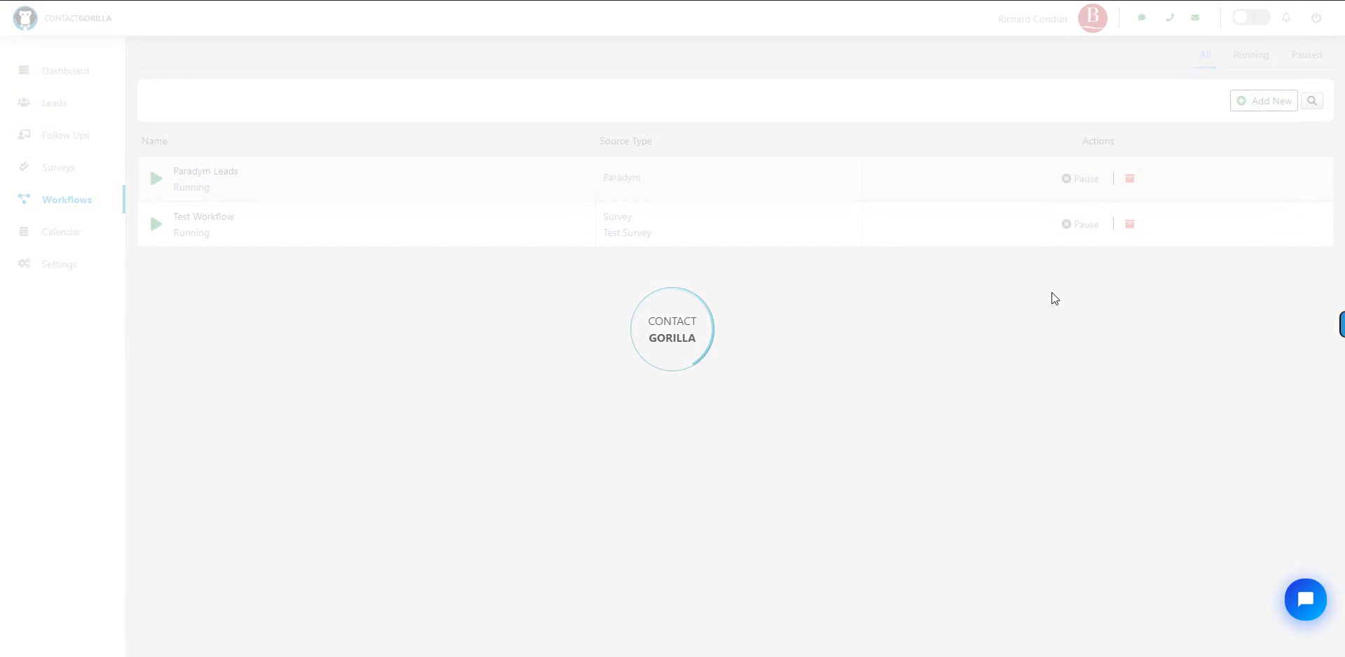